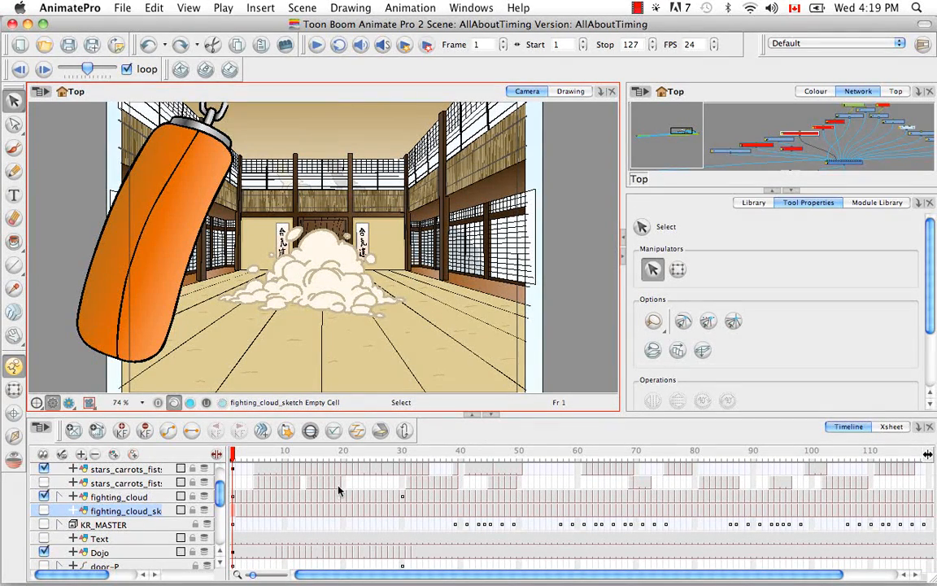
Step: Show the Xsheet at full height and rename the fighting_cloud drawing at frame 1 as Drawing01
left_click(891, 428)
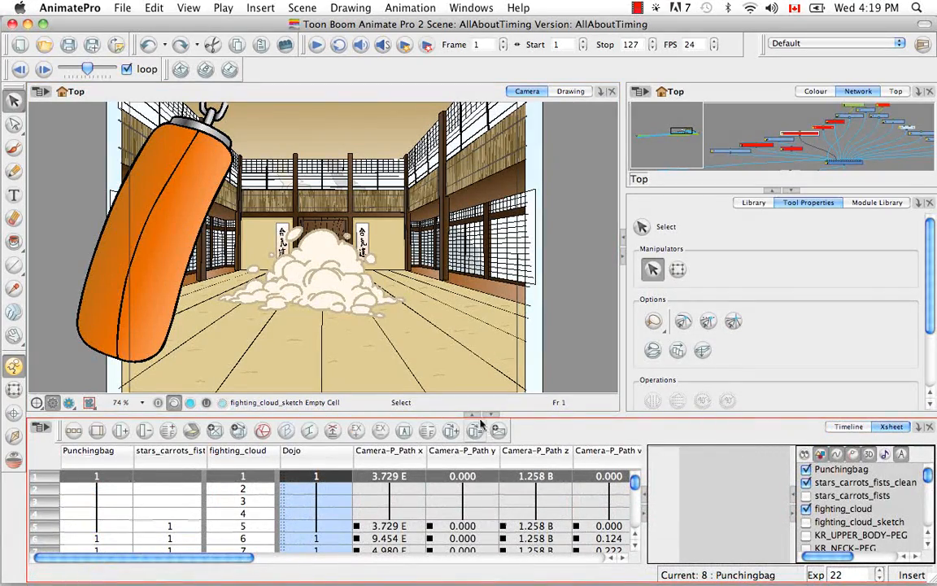
left_click(473, 415)
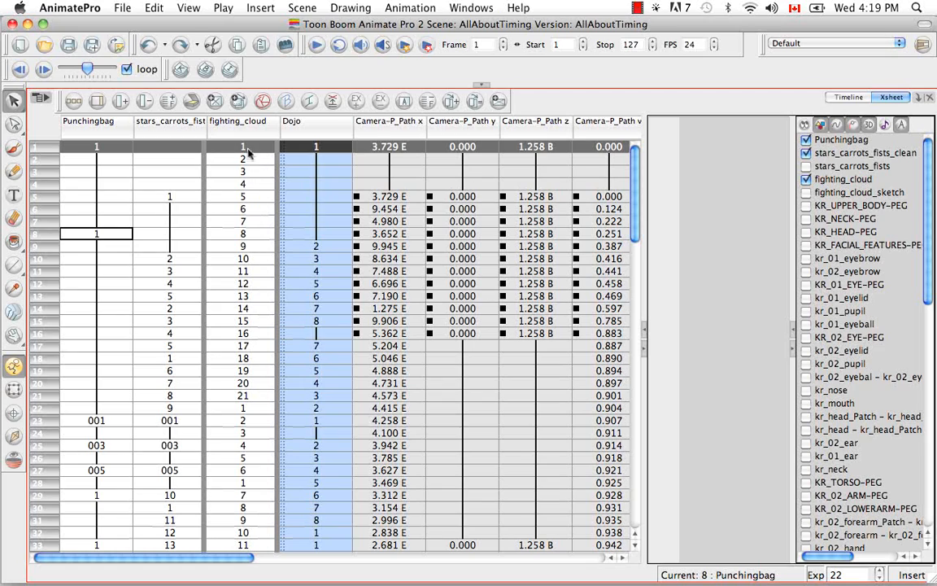
left_click(243, 148)
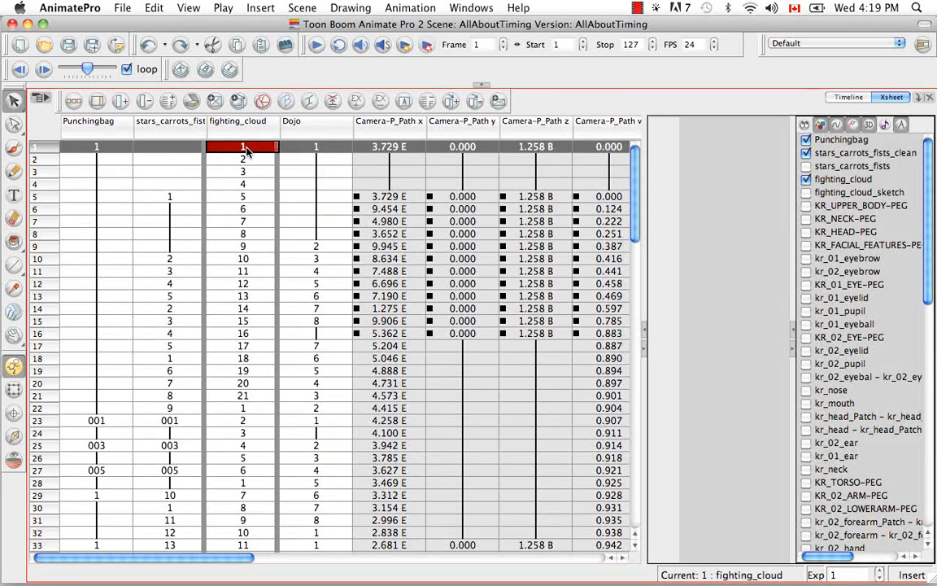
left_click(349, 8)
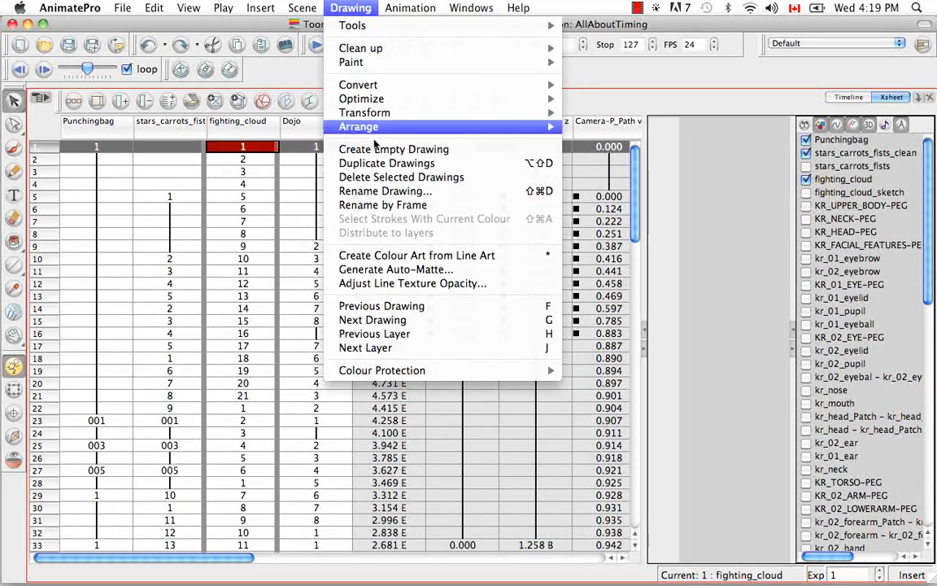
left_click(383, 191)
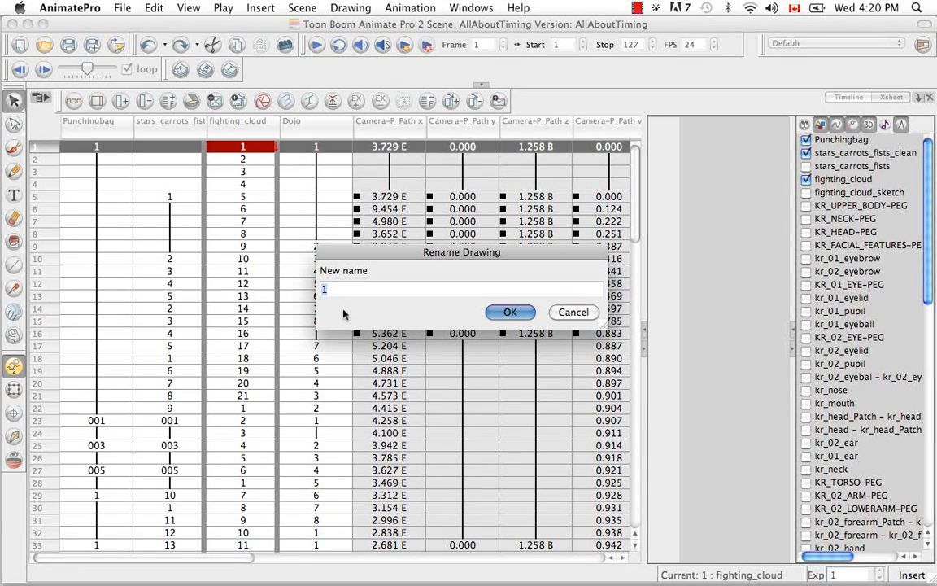
key("BackSpace")
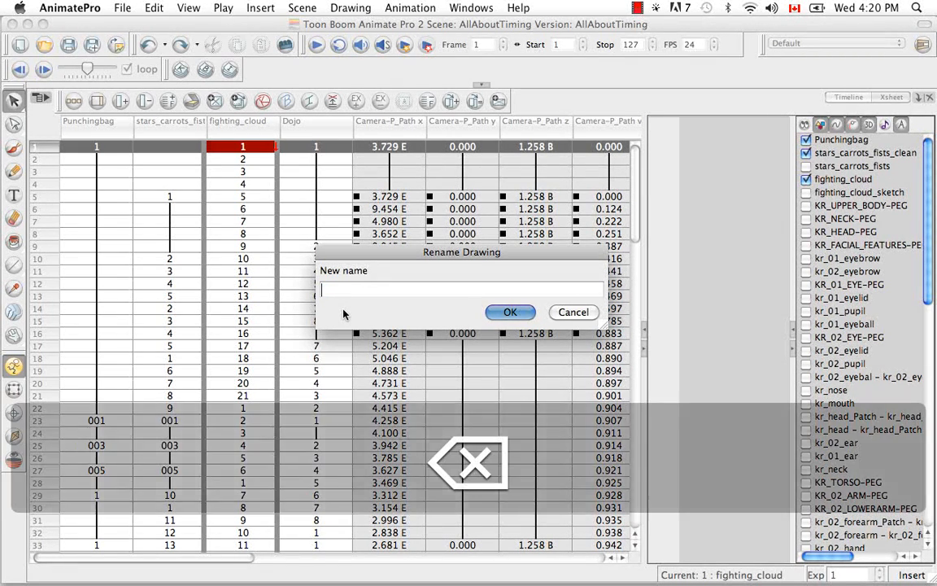
type("Draw")
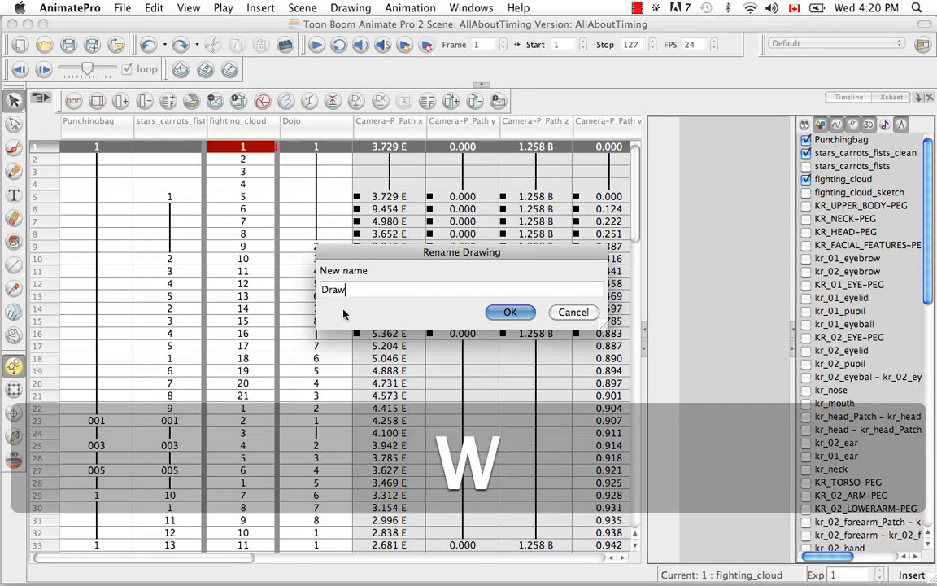
type("ing01")
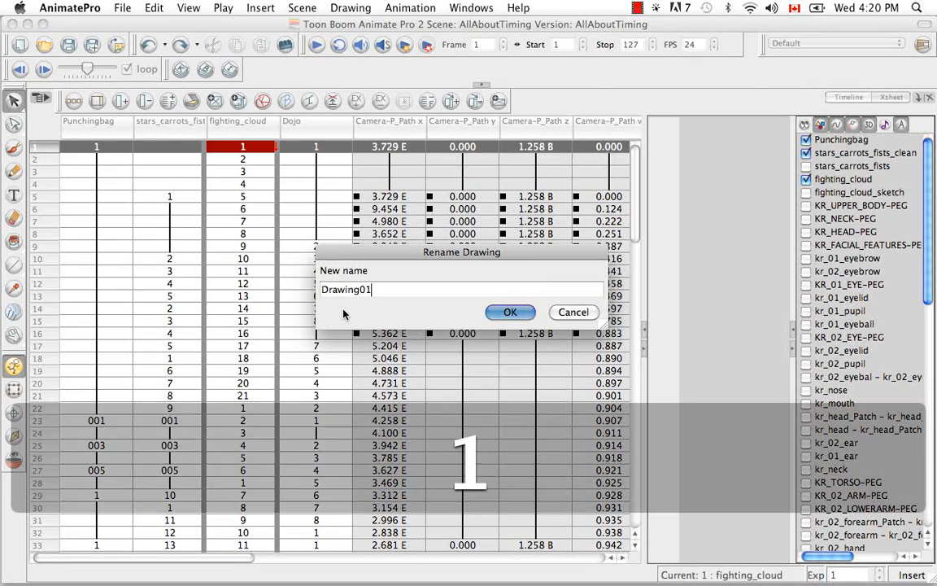
left_click(510, 312)
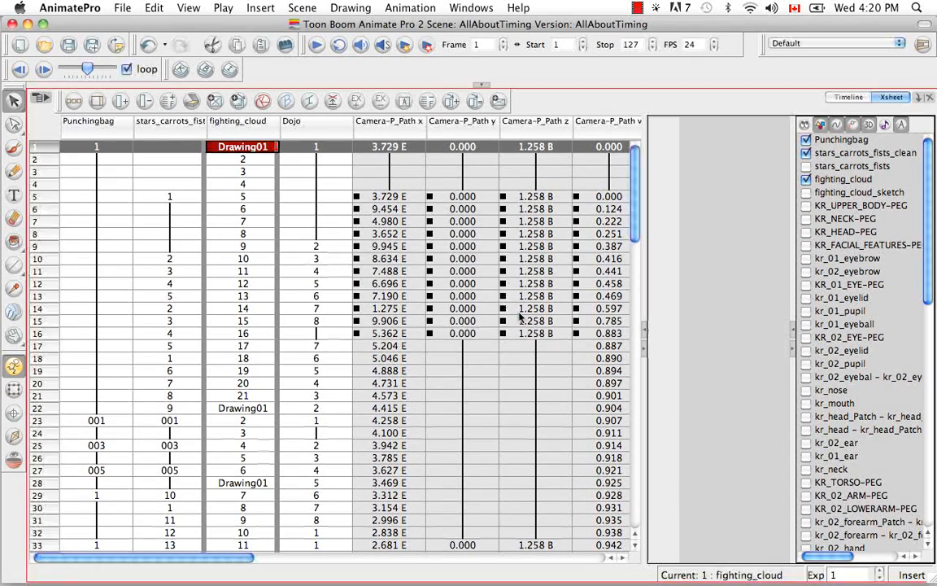
Step: Rename the fighting_cloud drawing at frame 2 as Drawing02
left_click(247, 159)
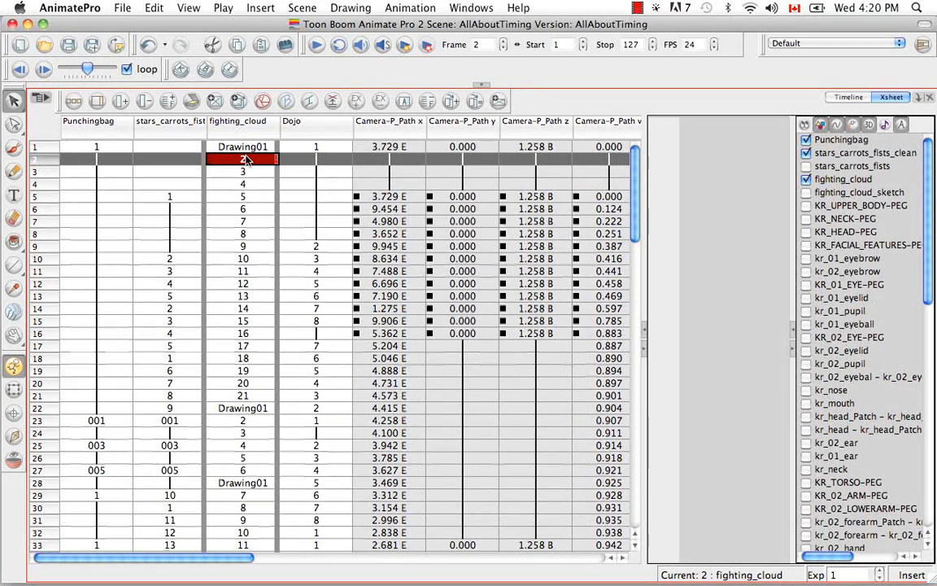
right_click(247, 159)
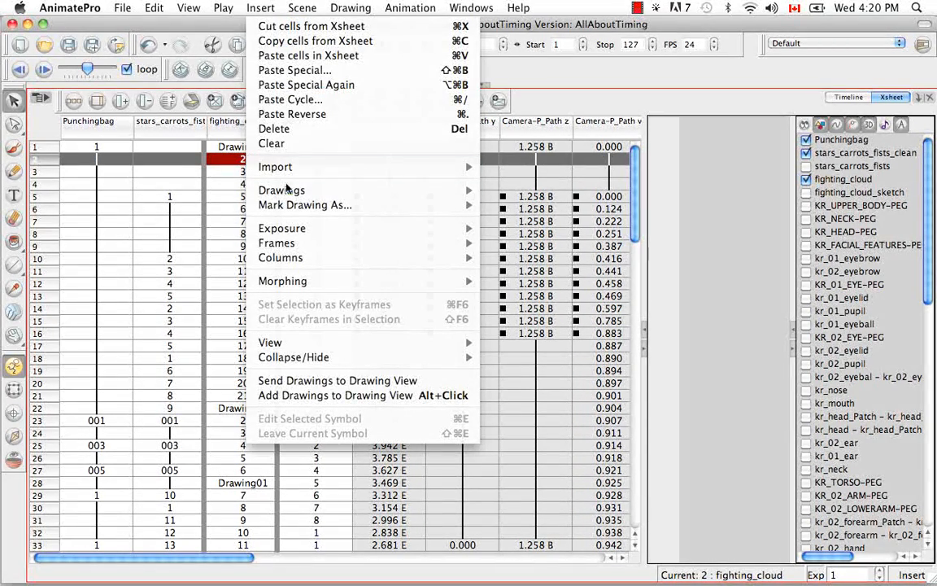
mouse_move(294, 192)
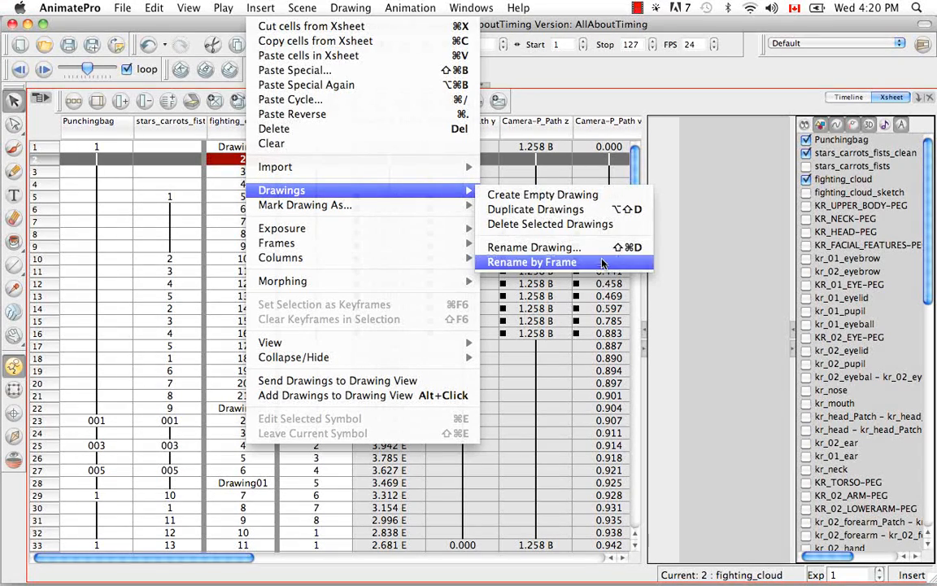
left_click(541, 246)
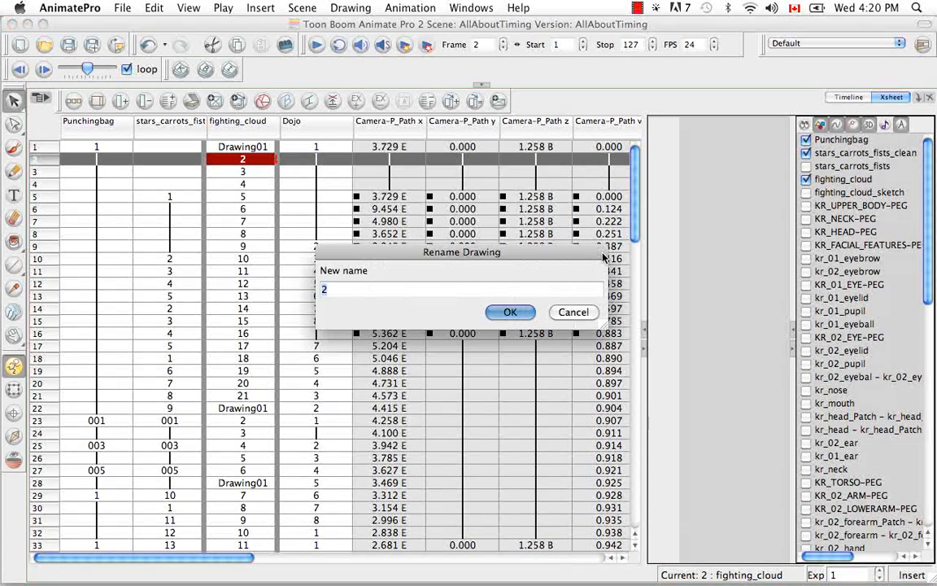
key("BackSpace")
type("Drawing")
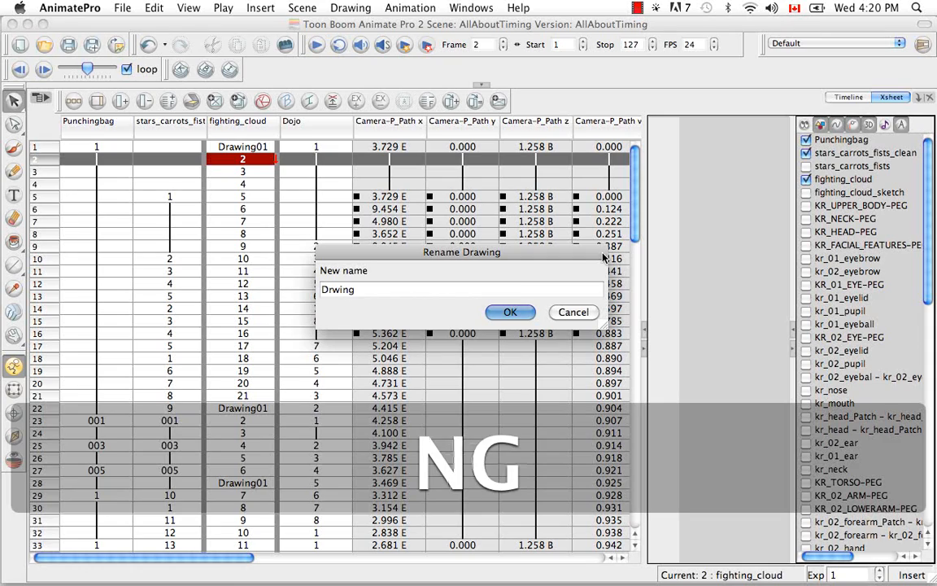
key("BackSpace")
key("BackSpace")
key("BackSpace")
key("BackSpace")
key("BackSpace")
type("awing02")
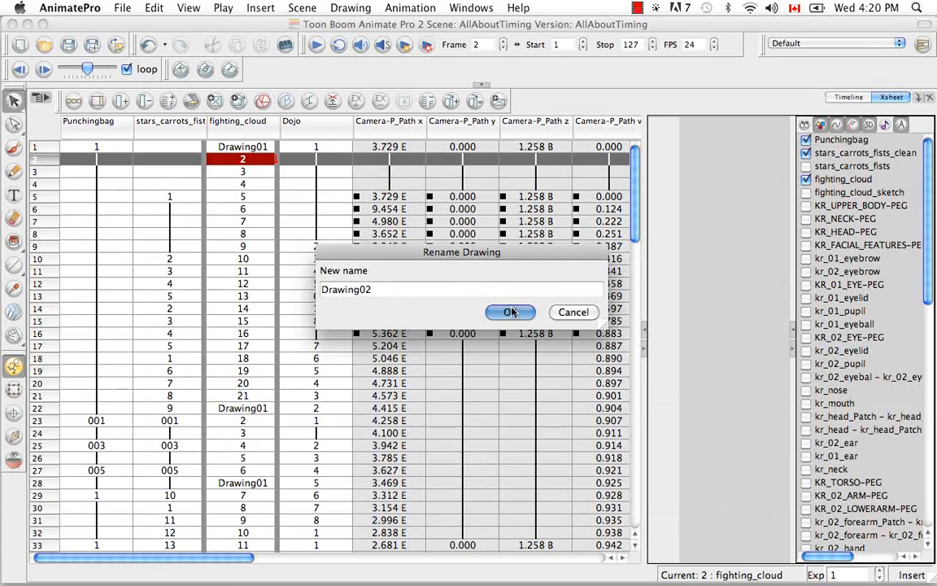
key("Return")
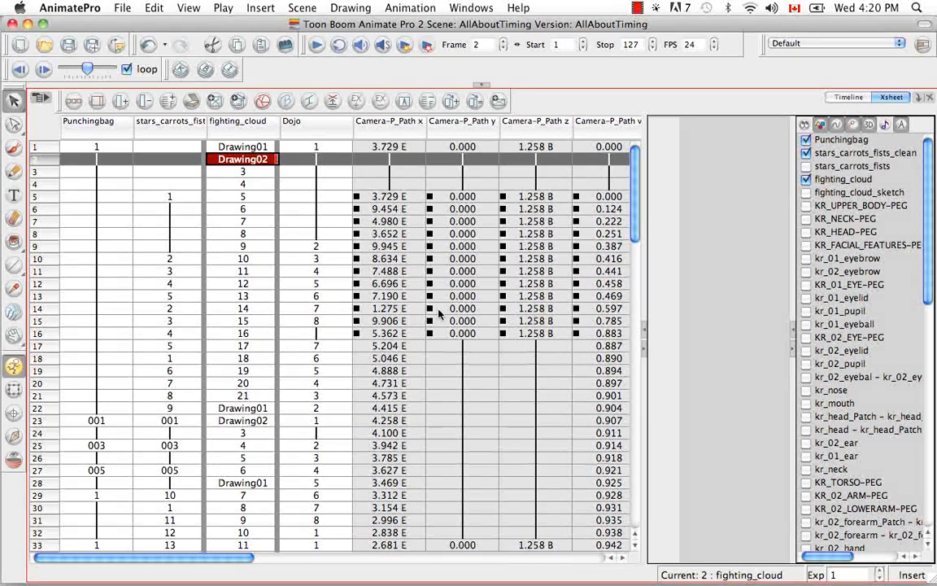
Step: Rename the fighting_cloud drawing at frame 3 as Drawing03
left_click(253, 172)
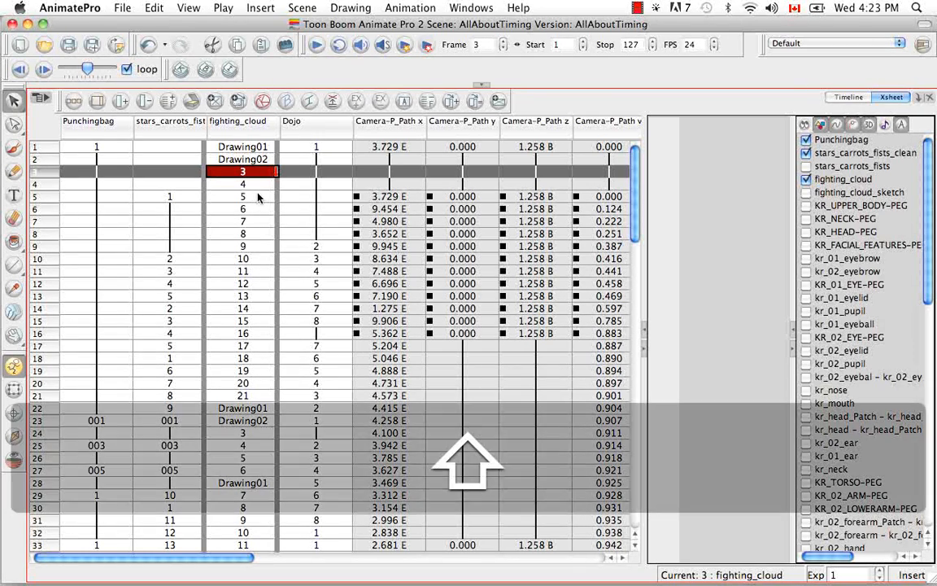
key("shift+super+d")
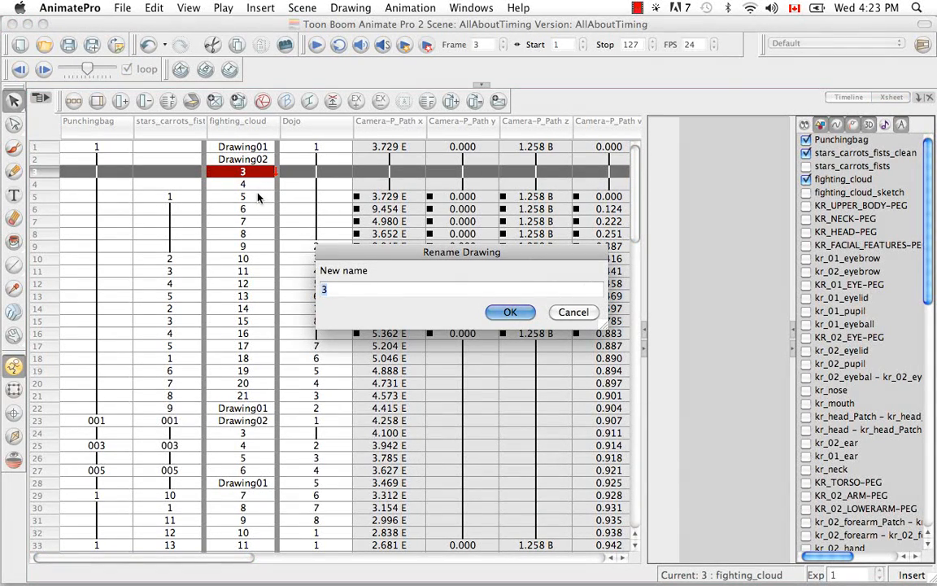
key("BackSpace")
type("Drawing03")
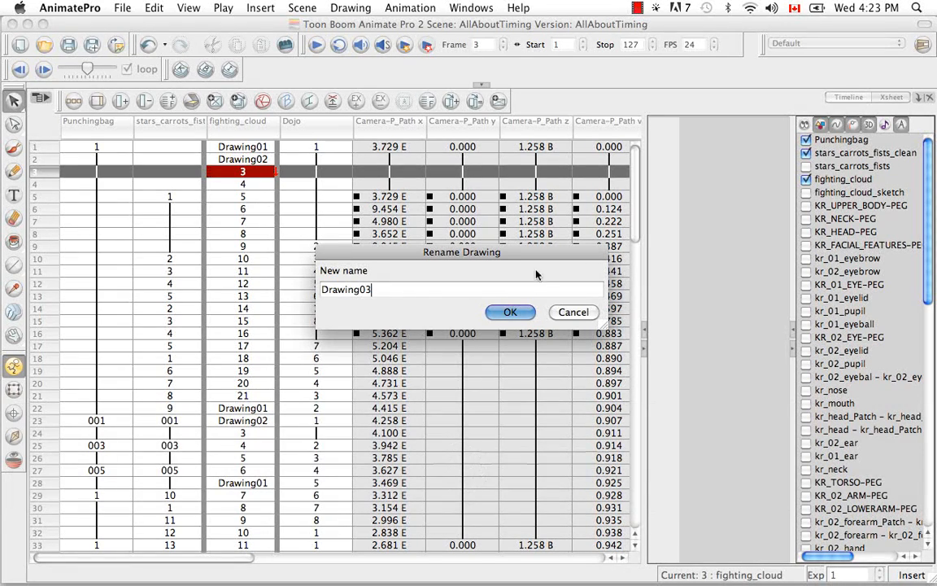
left_click(510, 313)
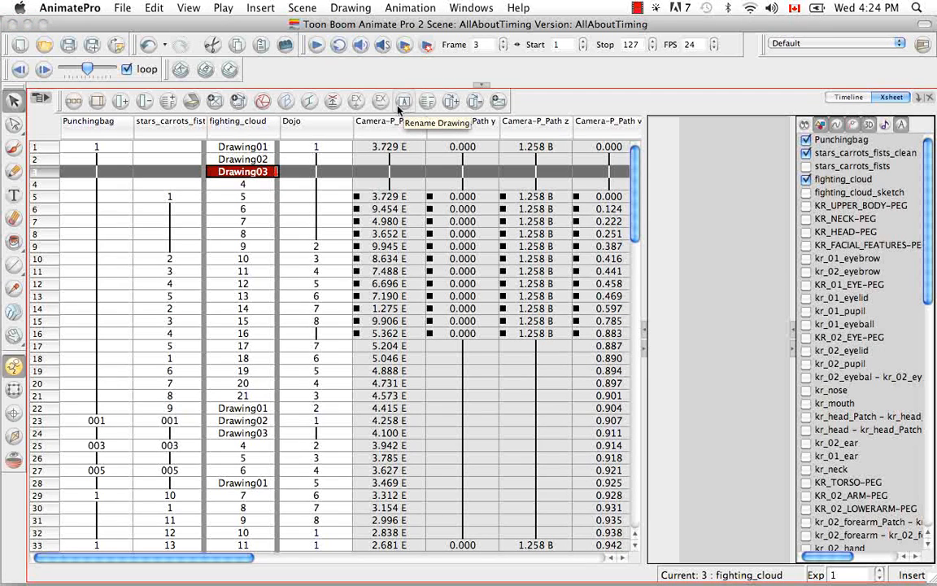
Step: Rename the fighting_cloud drawing at frame 4 as Drawing04
left_click(244, 184)
left_click(406, 101)
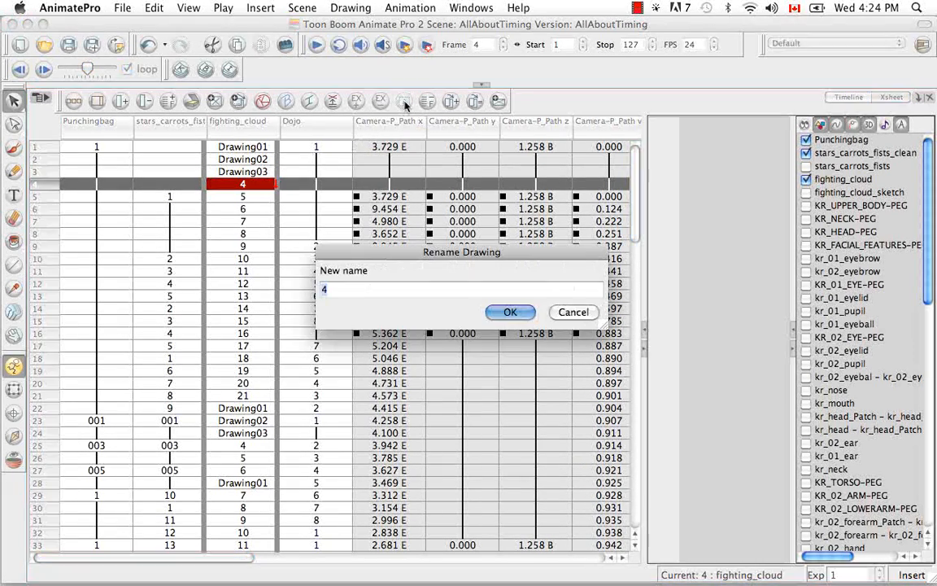
type("Drawing04")
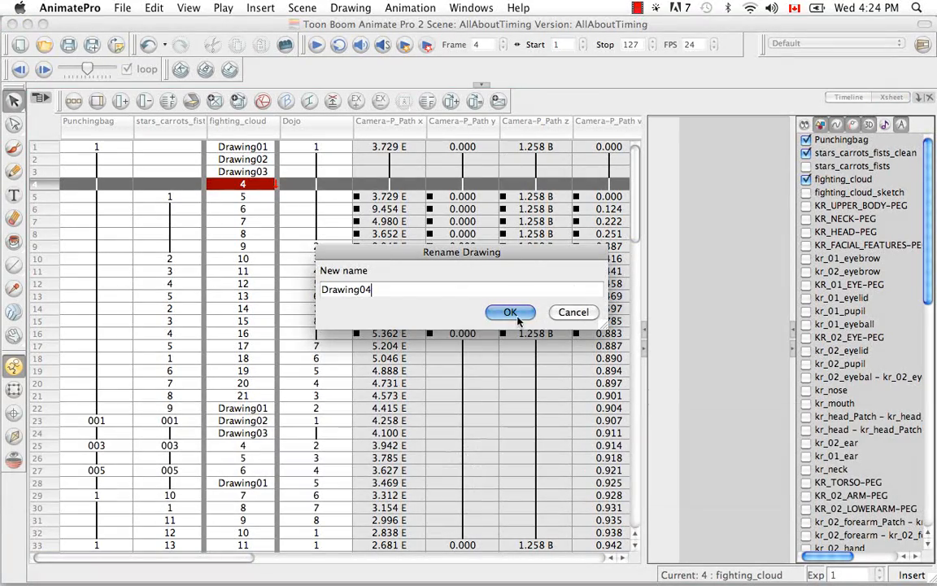
key("Return")
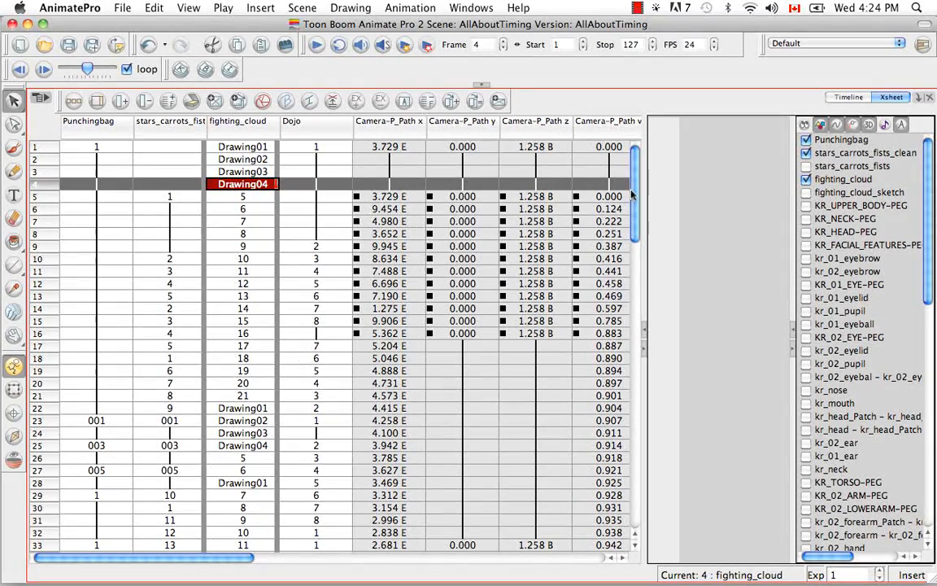
Step: Rename the fighting_cloud drawings in frames 1 to 4 by their frame numbers with Rename by Frame
scroll(643, 276, "down", 7)
left_click_drag(636, 269, 639, 184)
left_click(251, 148)
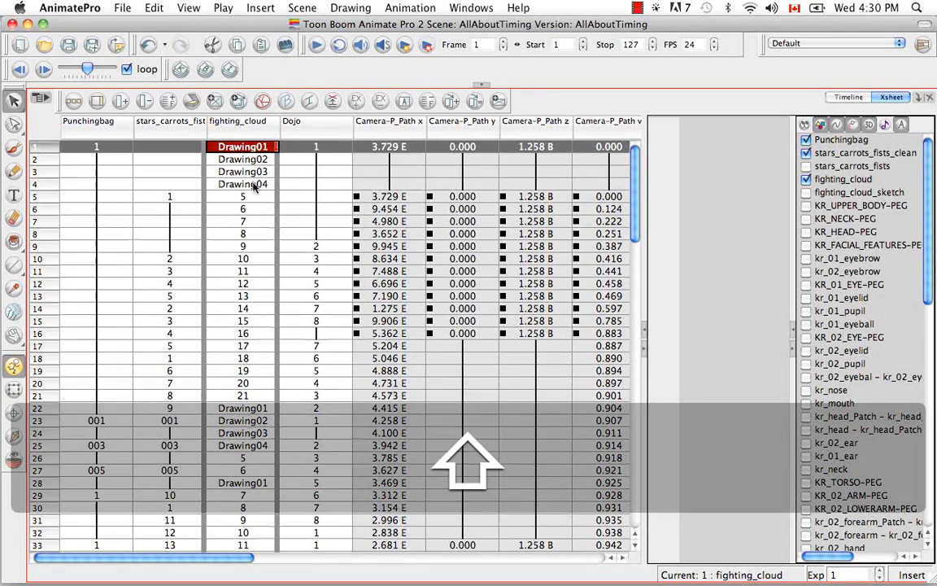
left_click(256, 185, "shift")
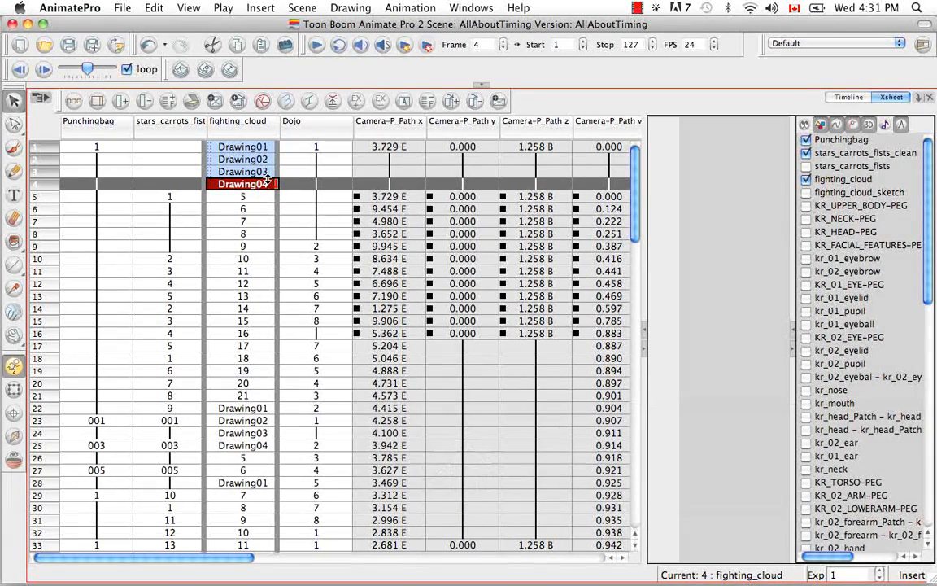
left_click(348, 8)
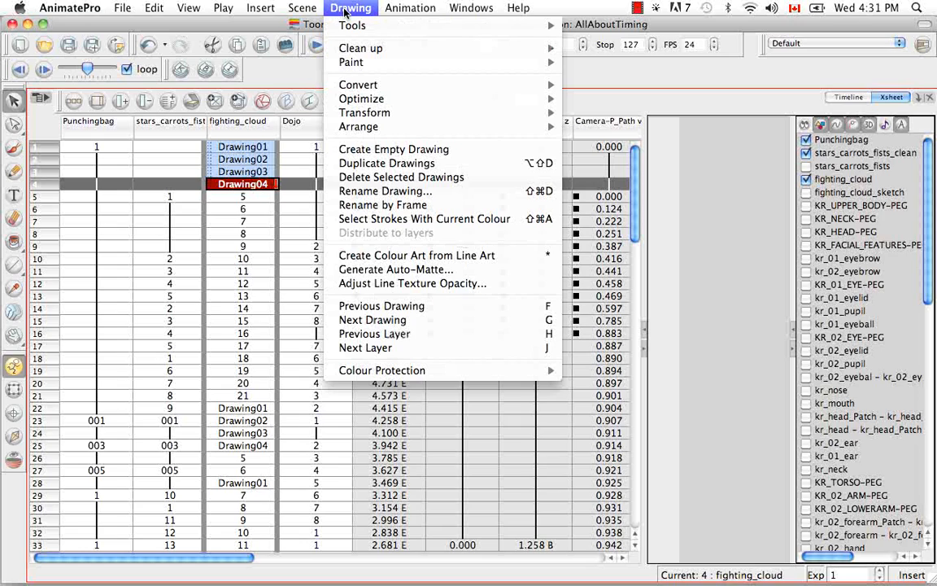
left_click(384, 205)
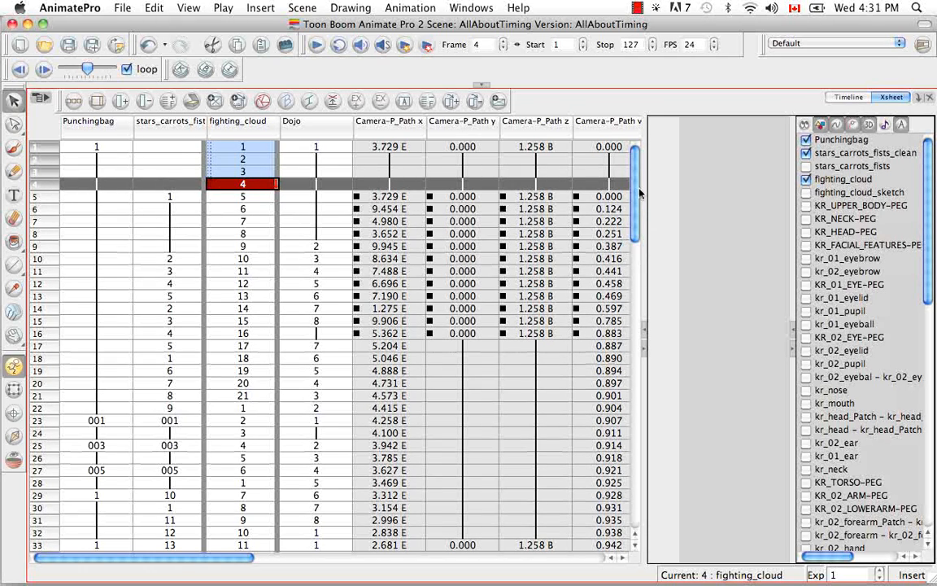
Step: Delete the selected fighting_cloud drawings in frames 1 to 4, and undo the deletion
left_click_drag(638, 188, 638, 155)
left_click(350, 9)
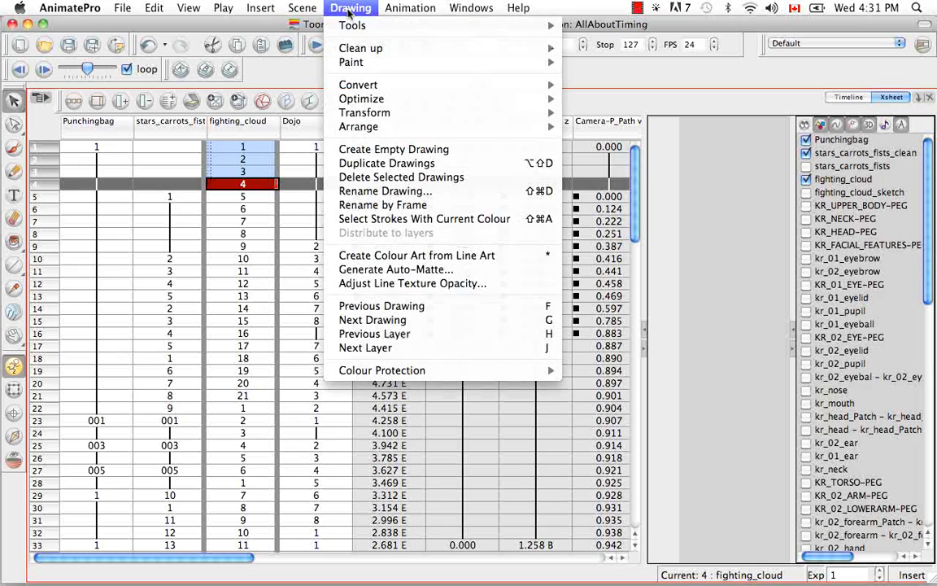
left_click(407, 178)
key("super+z")
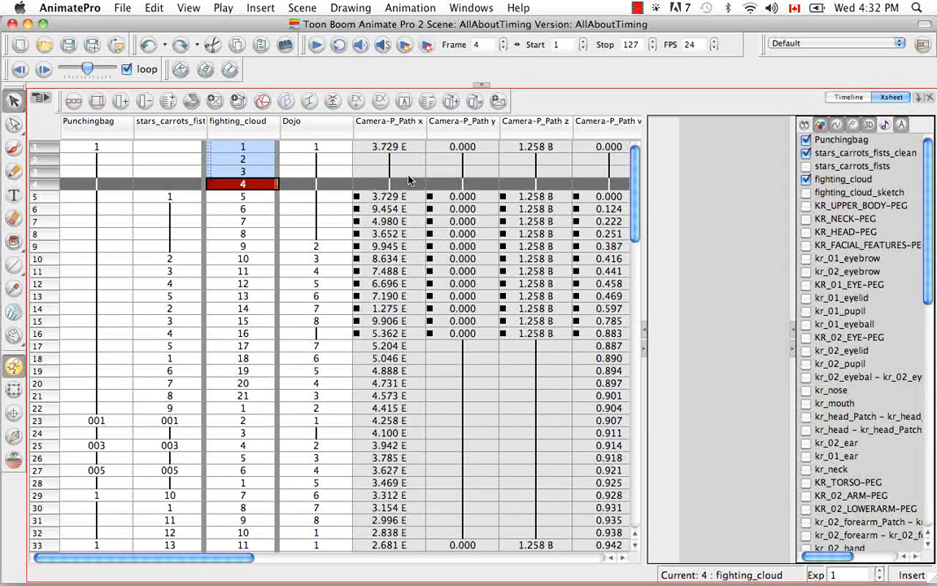
Step: Switch to the Timeline and duplicate the drawing at frame 3 of the Punchingbag layer
left_click(851, 97)
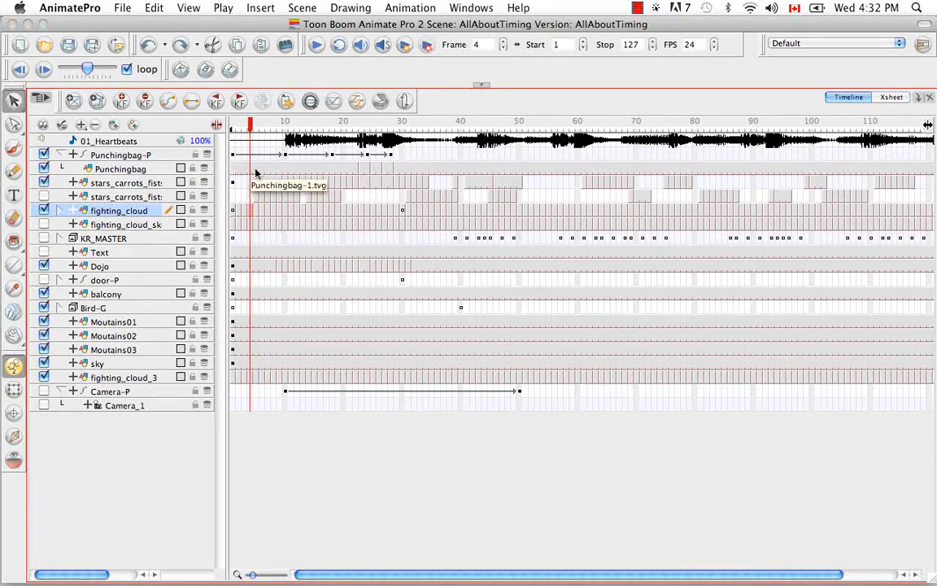
left_click(232, 169)
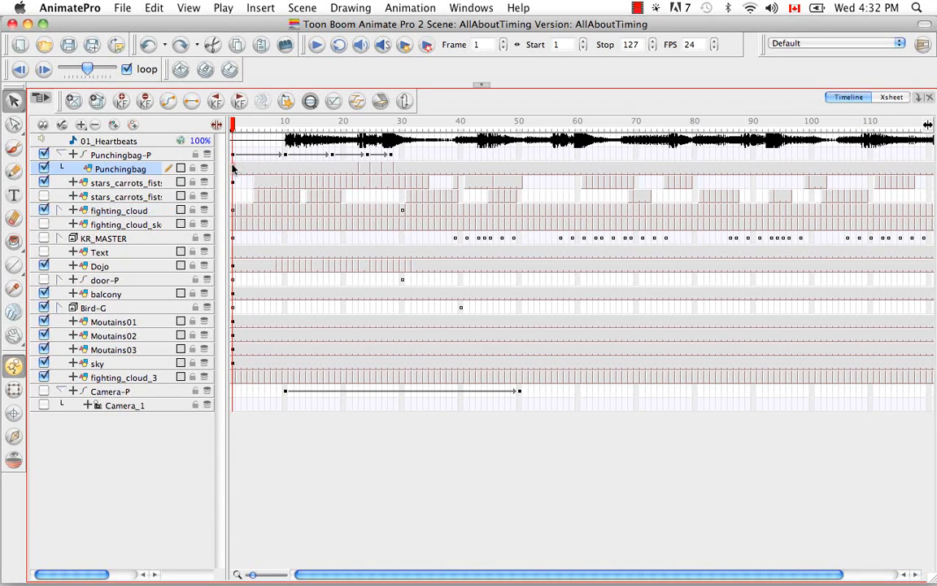
left_click_drag(232, 168, 246, 172)
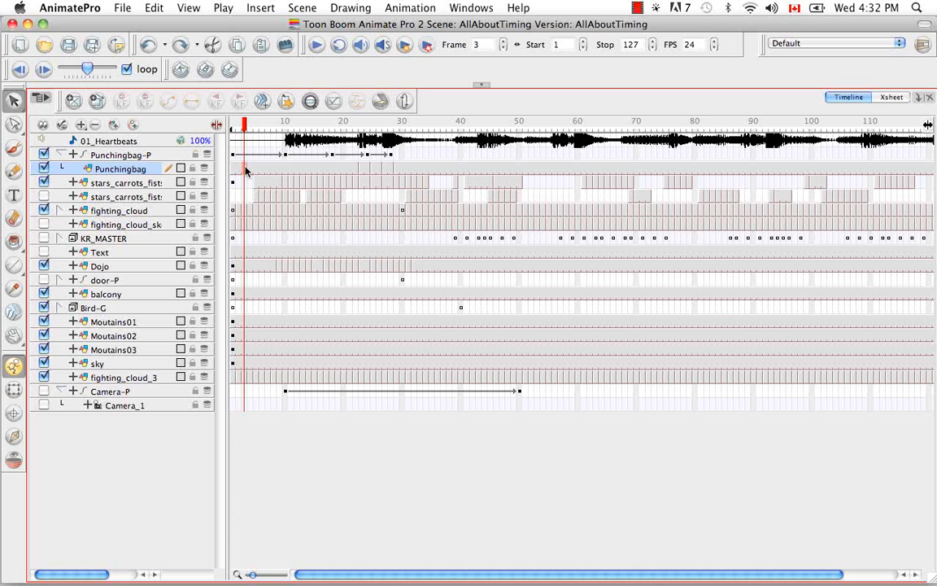
left_click(351, 8)
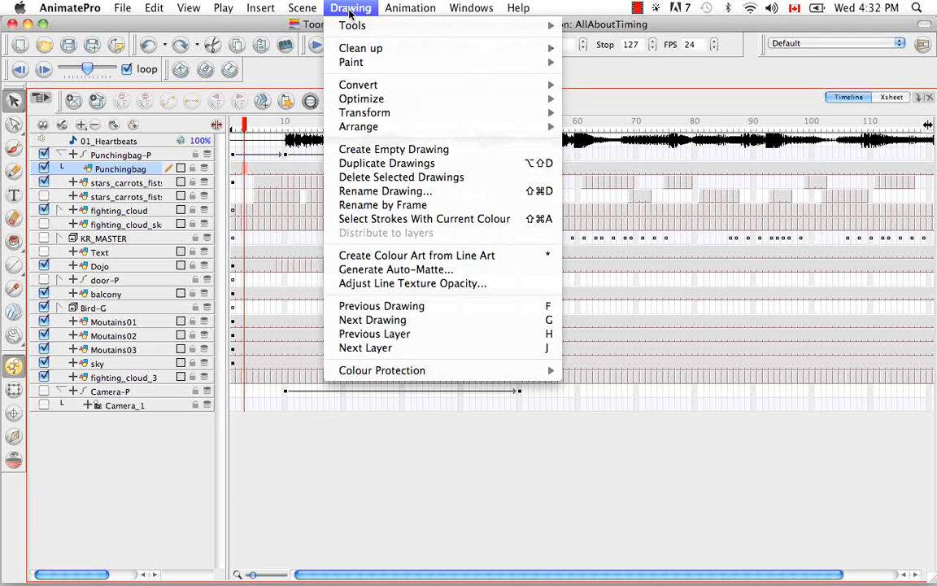
left_click(381, 164)
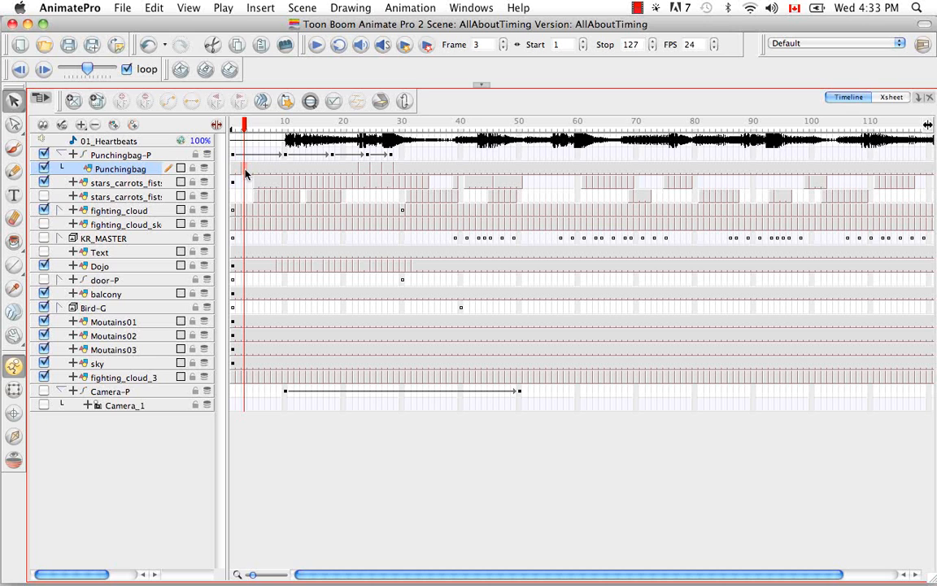
left_click(491, 199)
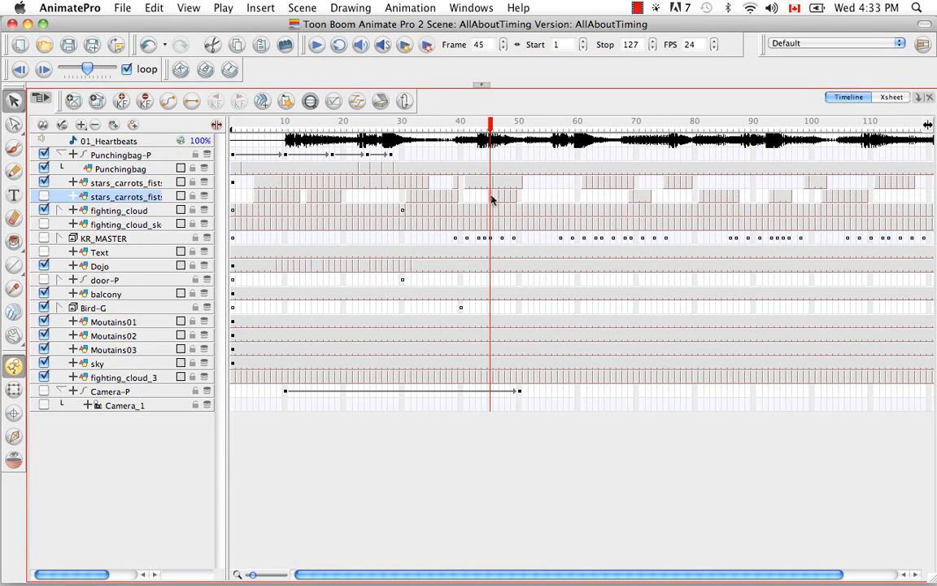
Step: Copy the cells in frames 45 to 49 of the lower stars_carrots layer and go to that layer's frame 50
left_click(515, 199, "shift")
left_click(154, 7)
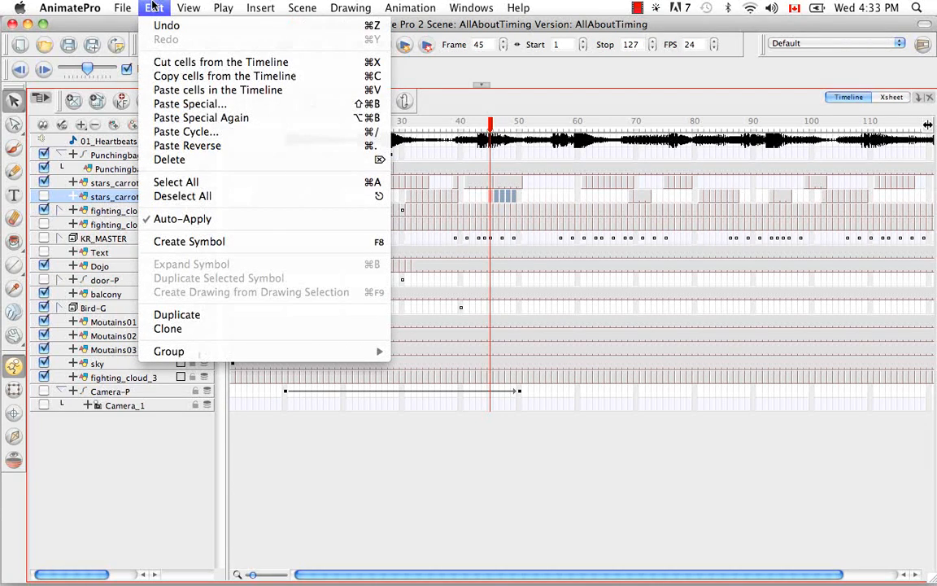
left_click(187, 77)
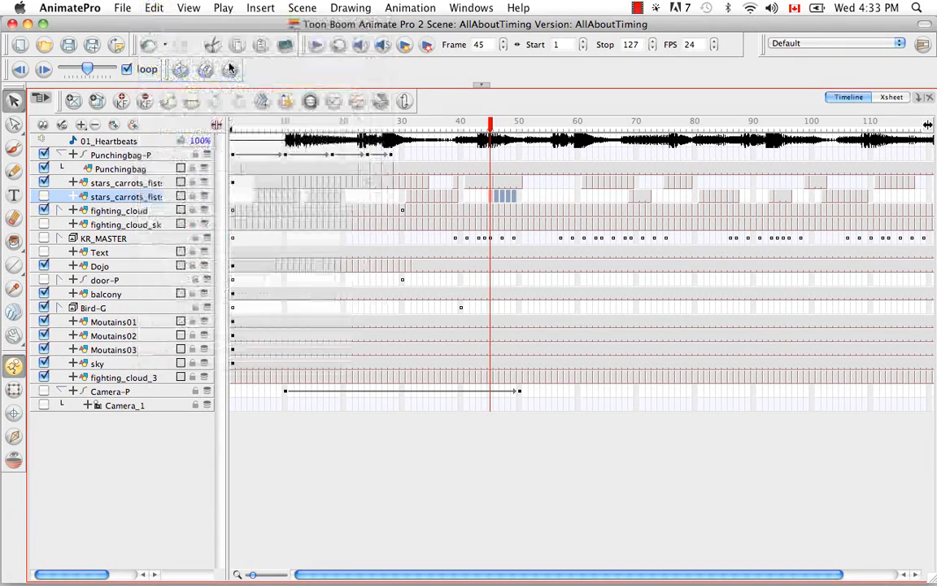
left_click(497, 123)
left_click_drag(499, 124, 519, 124)
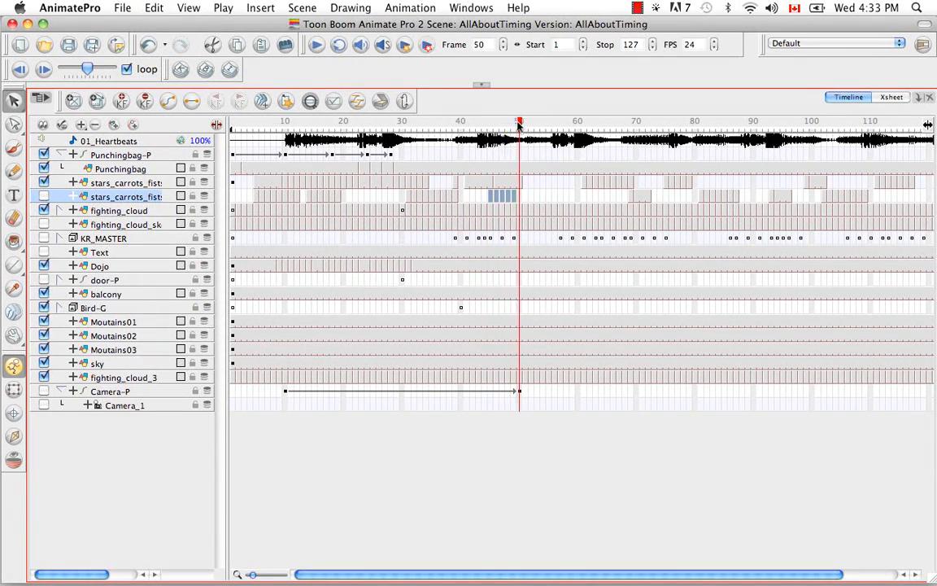
left_click(520, 196)
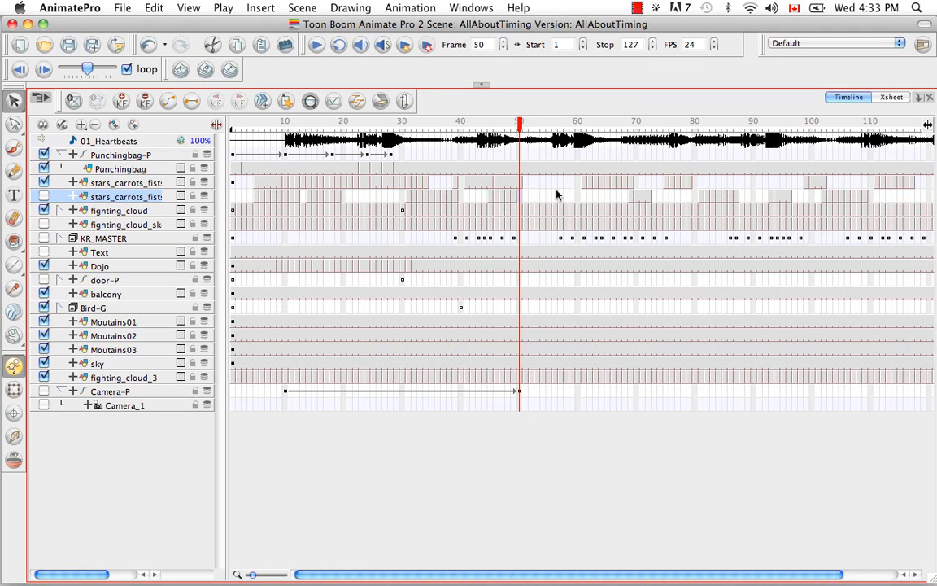
Step: Paste the copied drawings at frame 83 of the upper stars_carrots layer with Paste Special, only creating drawings when they do not exist, and undo the paste
left_click(712, 183)
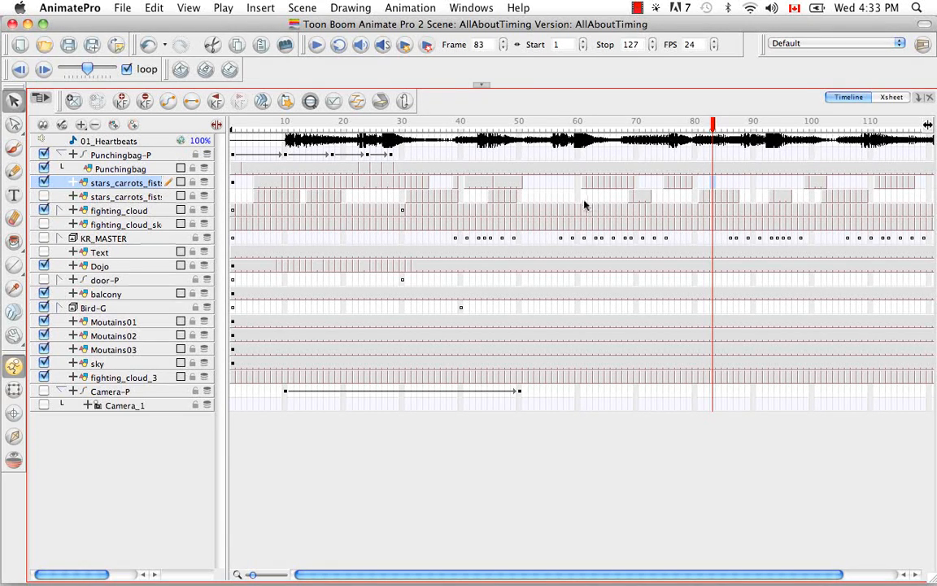
left_click(155, 8)
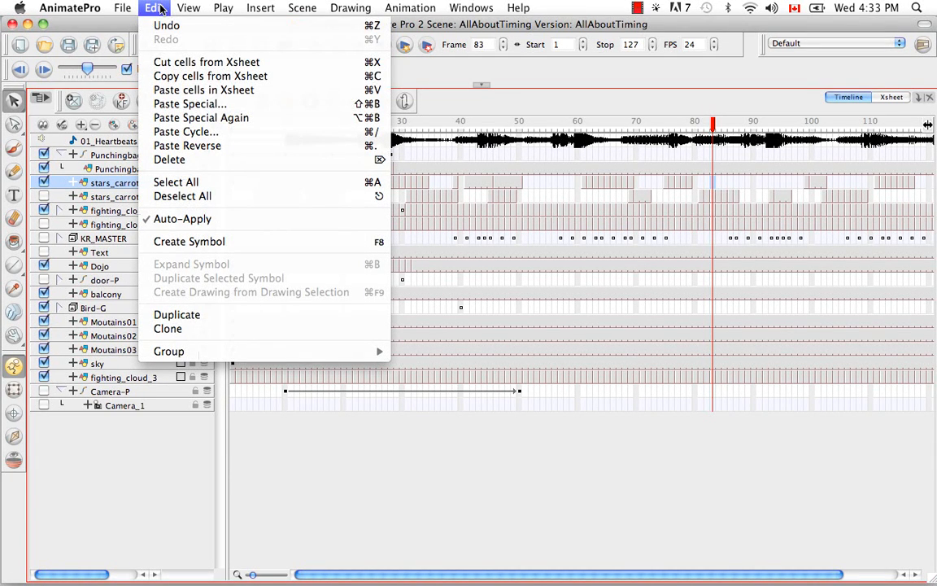
left_click(194, 106)
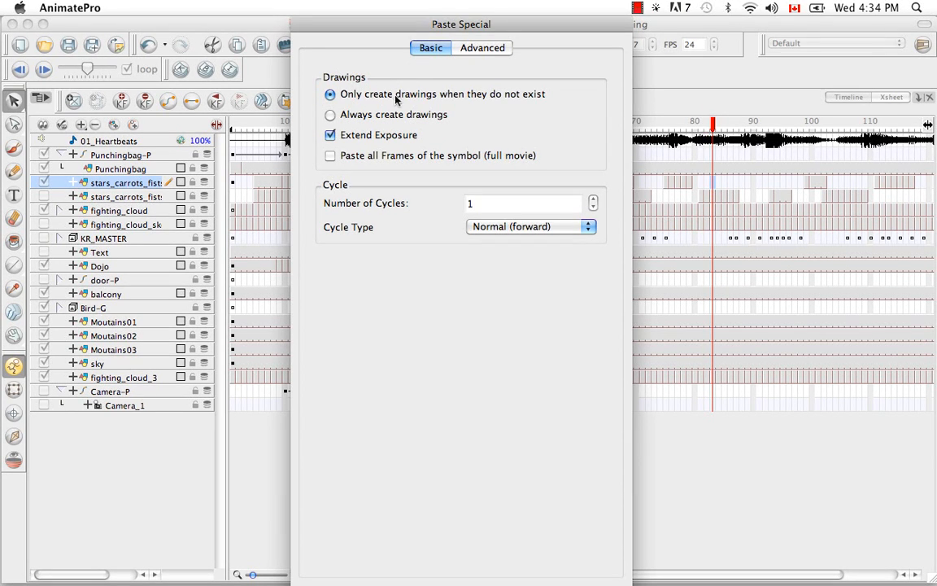
left_click(330, 116)
left_click(330, 94)
key("Return")
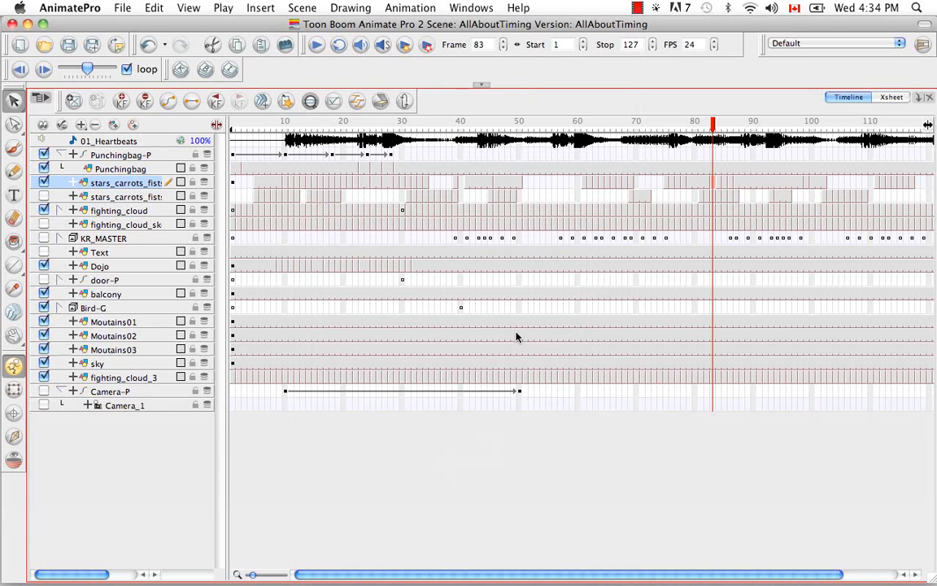
key("super+z")
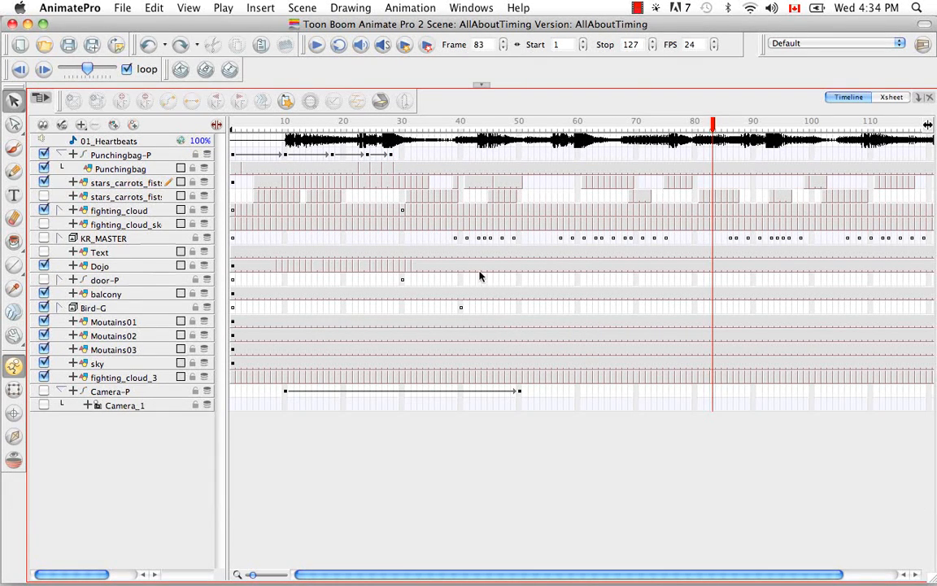
Step: Look up the Paste Special Again command and find it among the available tools for the Timeline View toolbar, leaving the toolbar unchanged
left_click(152, 8)
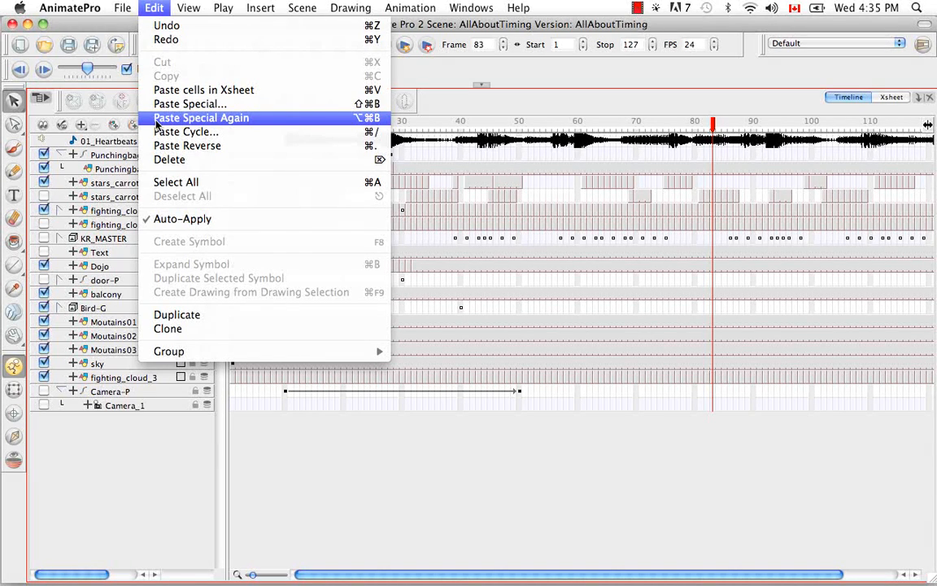
left_click(547, 103)
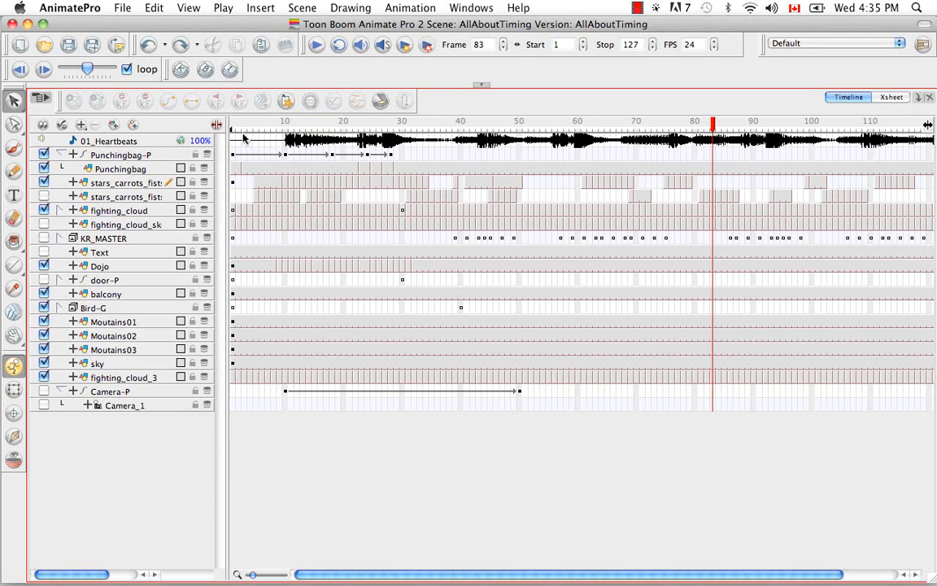
right_click(59, 102)
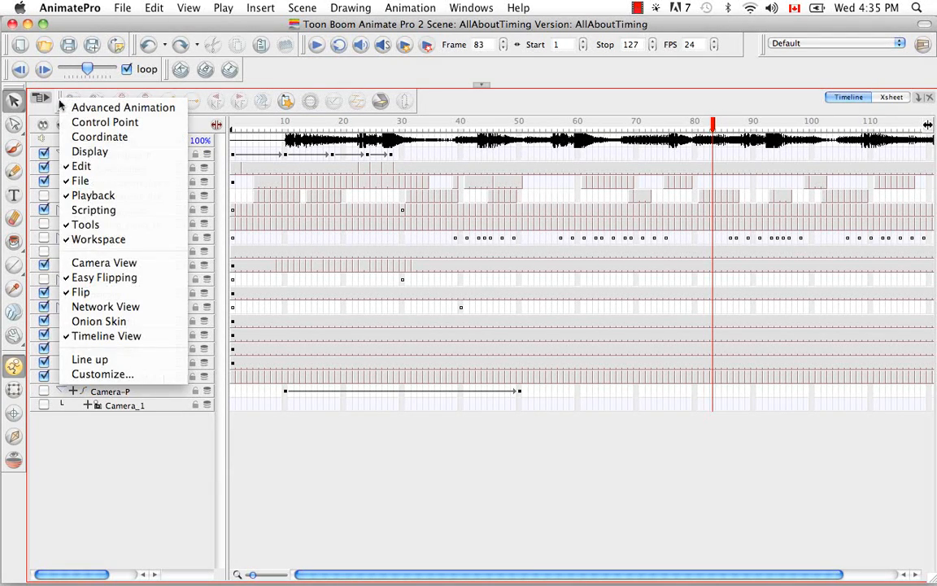
left_click(133, 372)
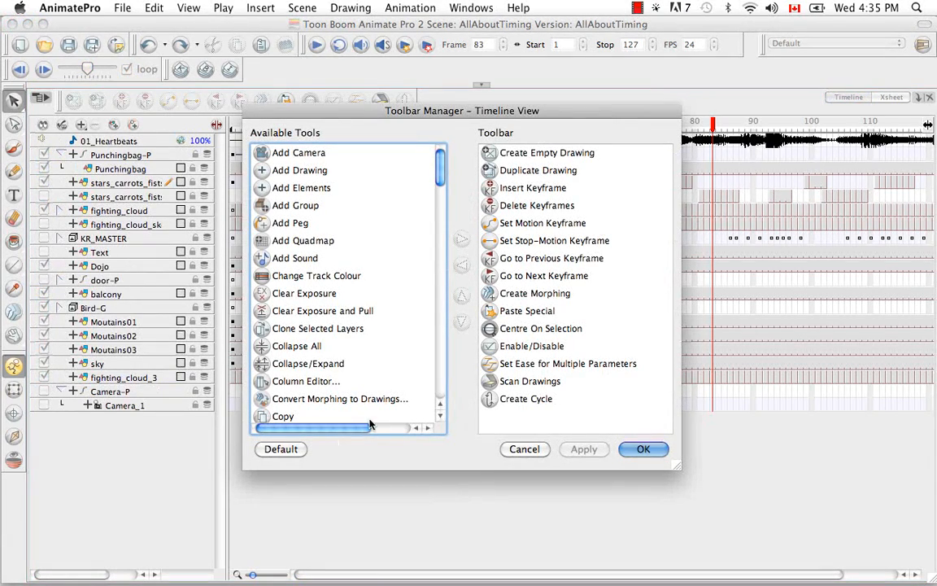
left_click_drag(439, 175, 449, 272)
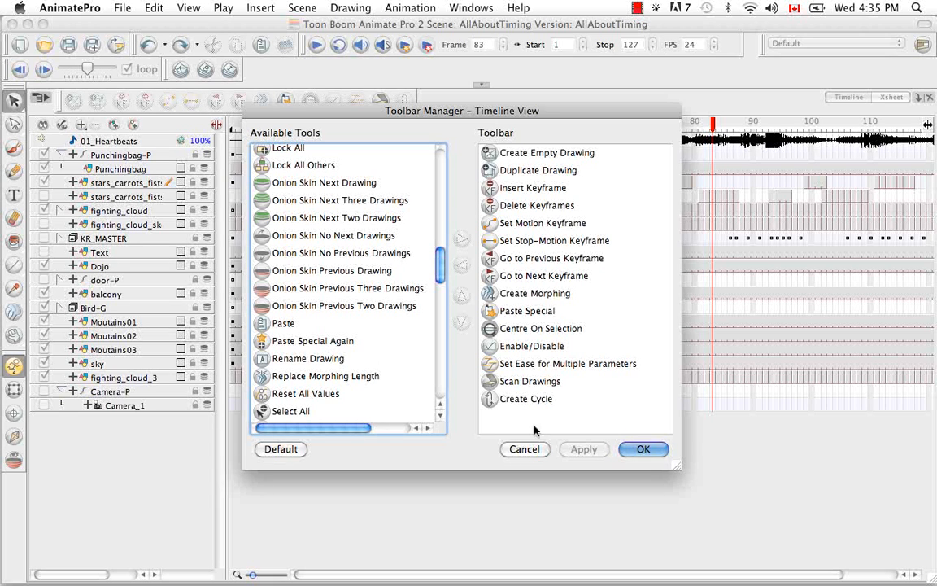
left_click(527, 449)
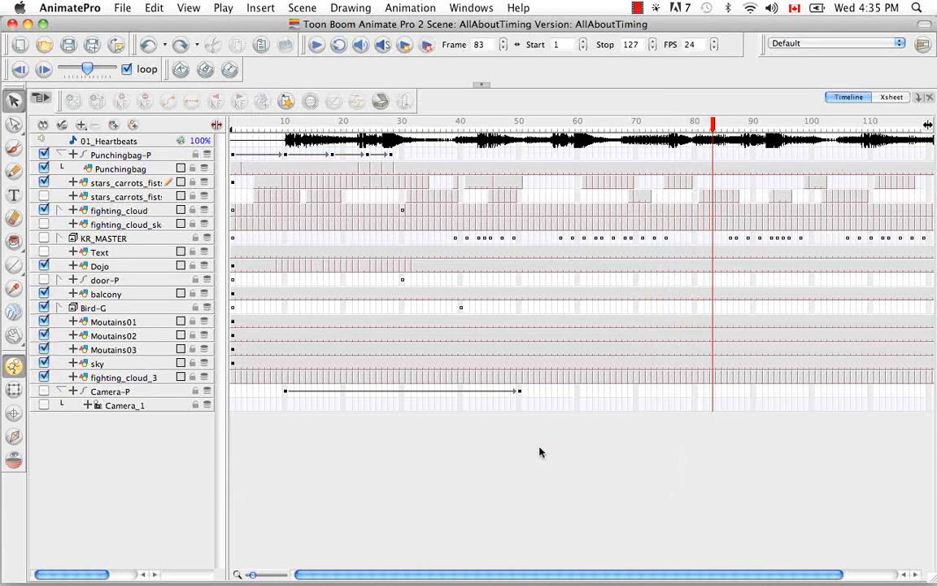